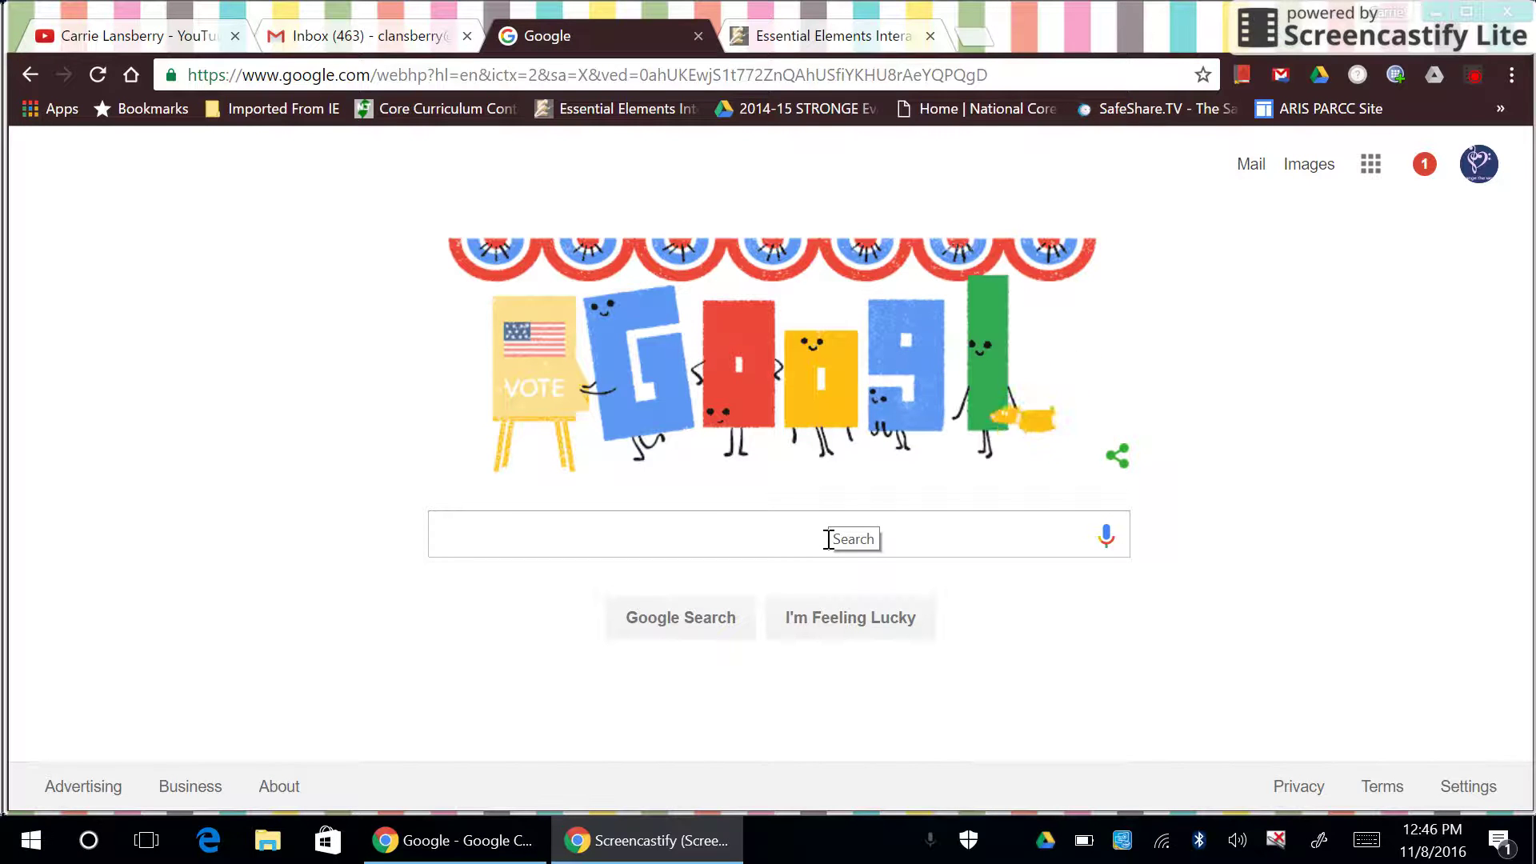
Search Google for myeelibrary to find the My EE Library site.
left_click(785, 539)
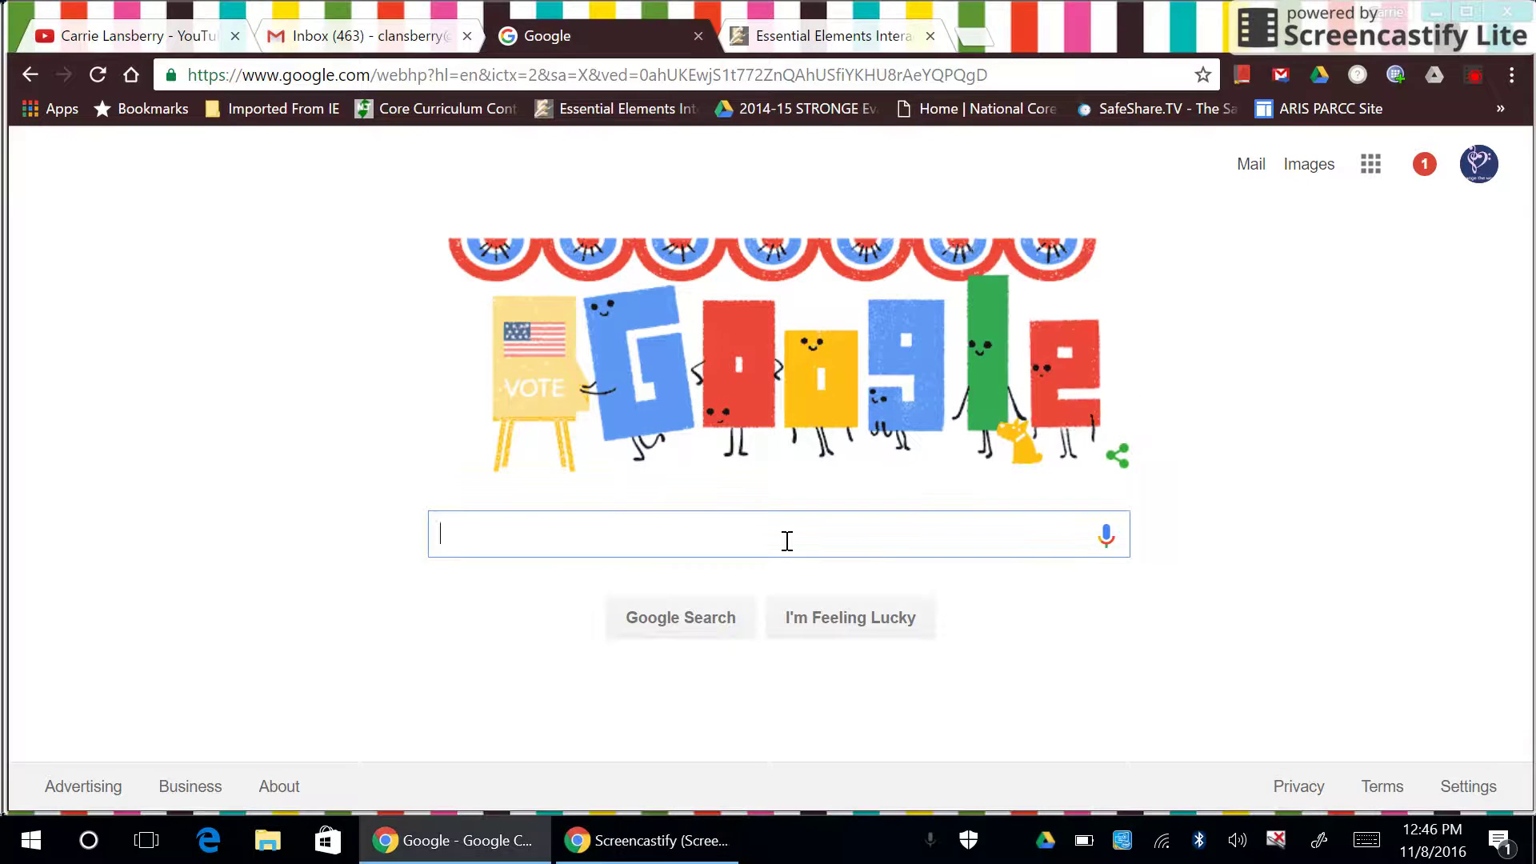
type("myeelibrary")
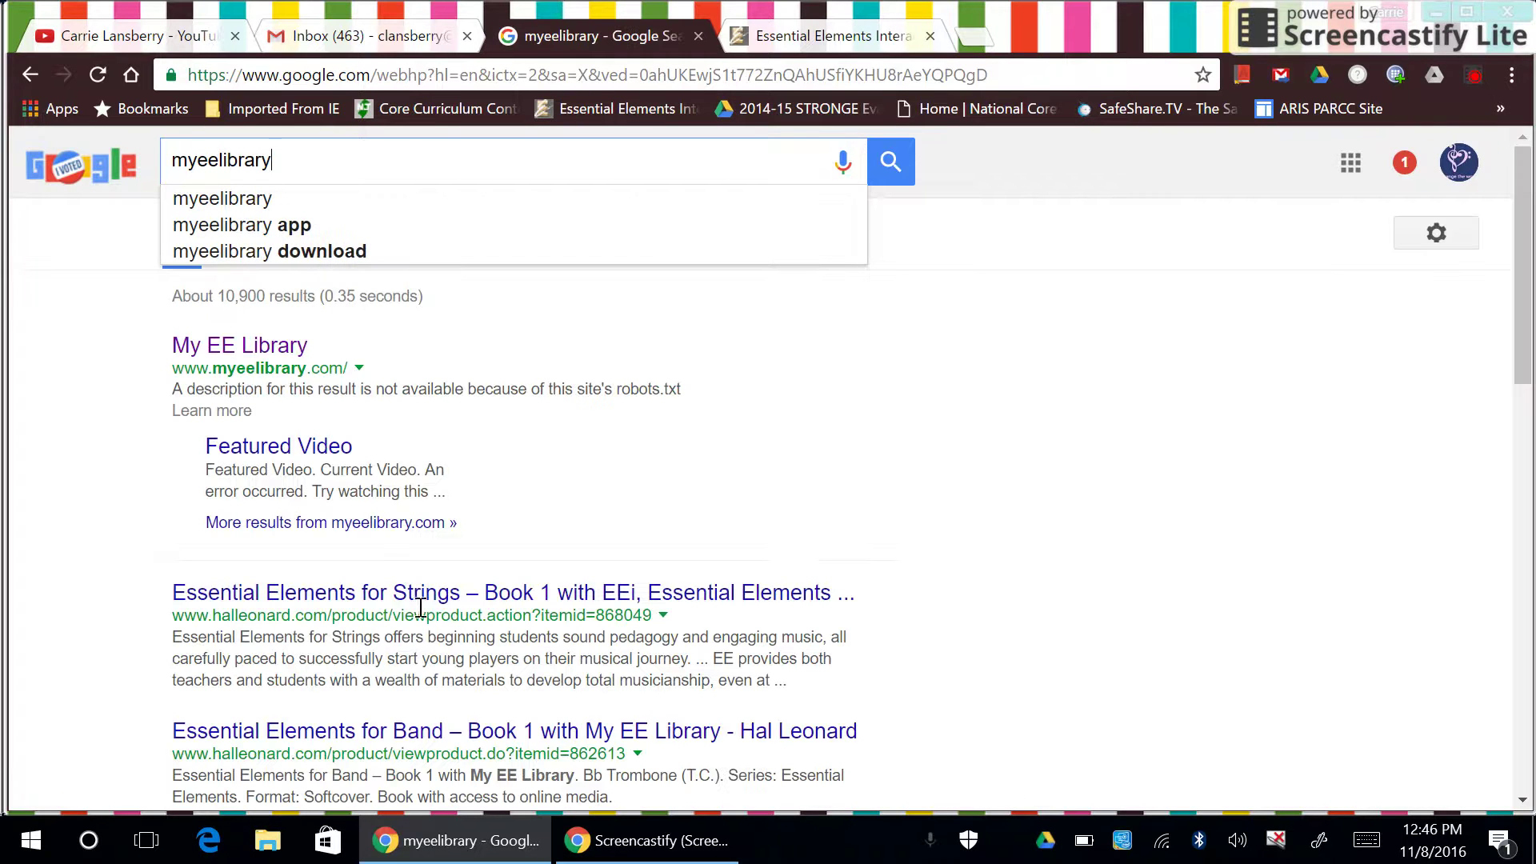
Reach the My EE Library welcome page, check where the code is printed, and enter the student activation code.
left_click(277, 347)
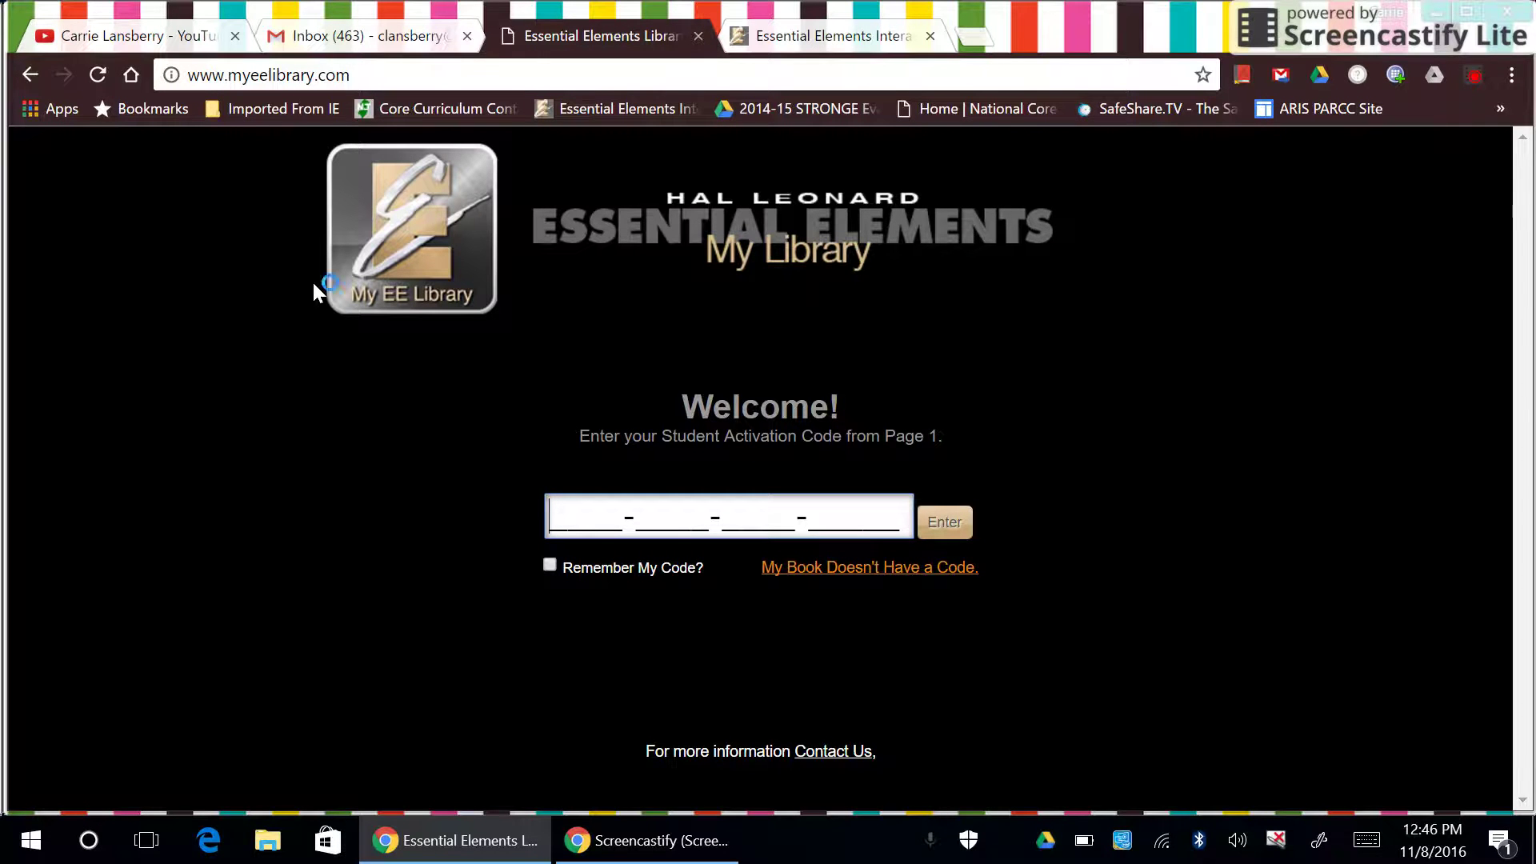
left_click(792, 53)
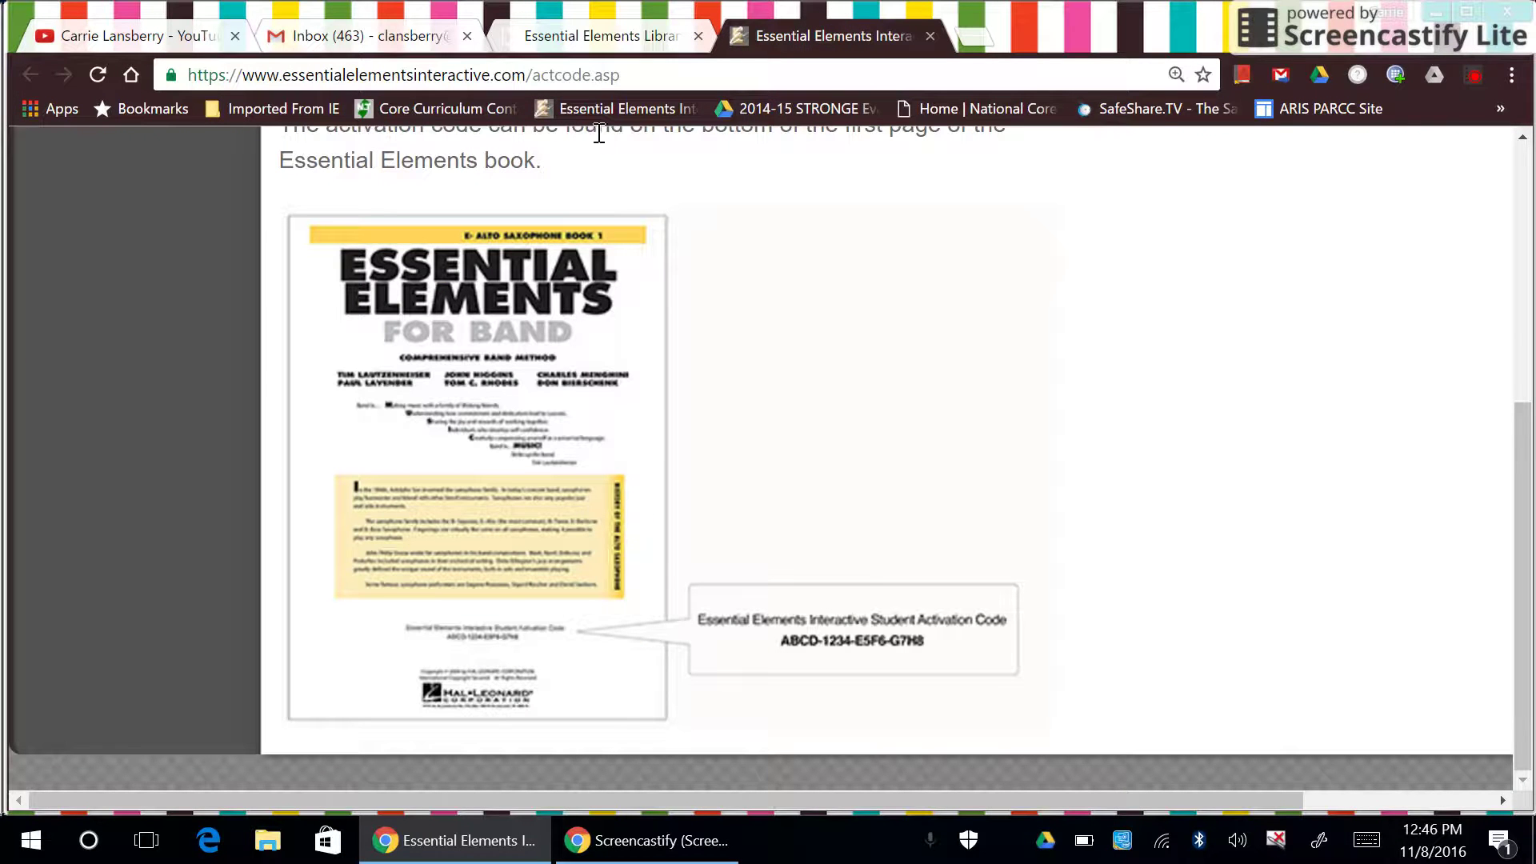
left_click(605, 36)
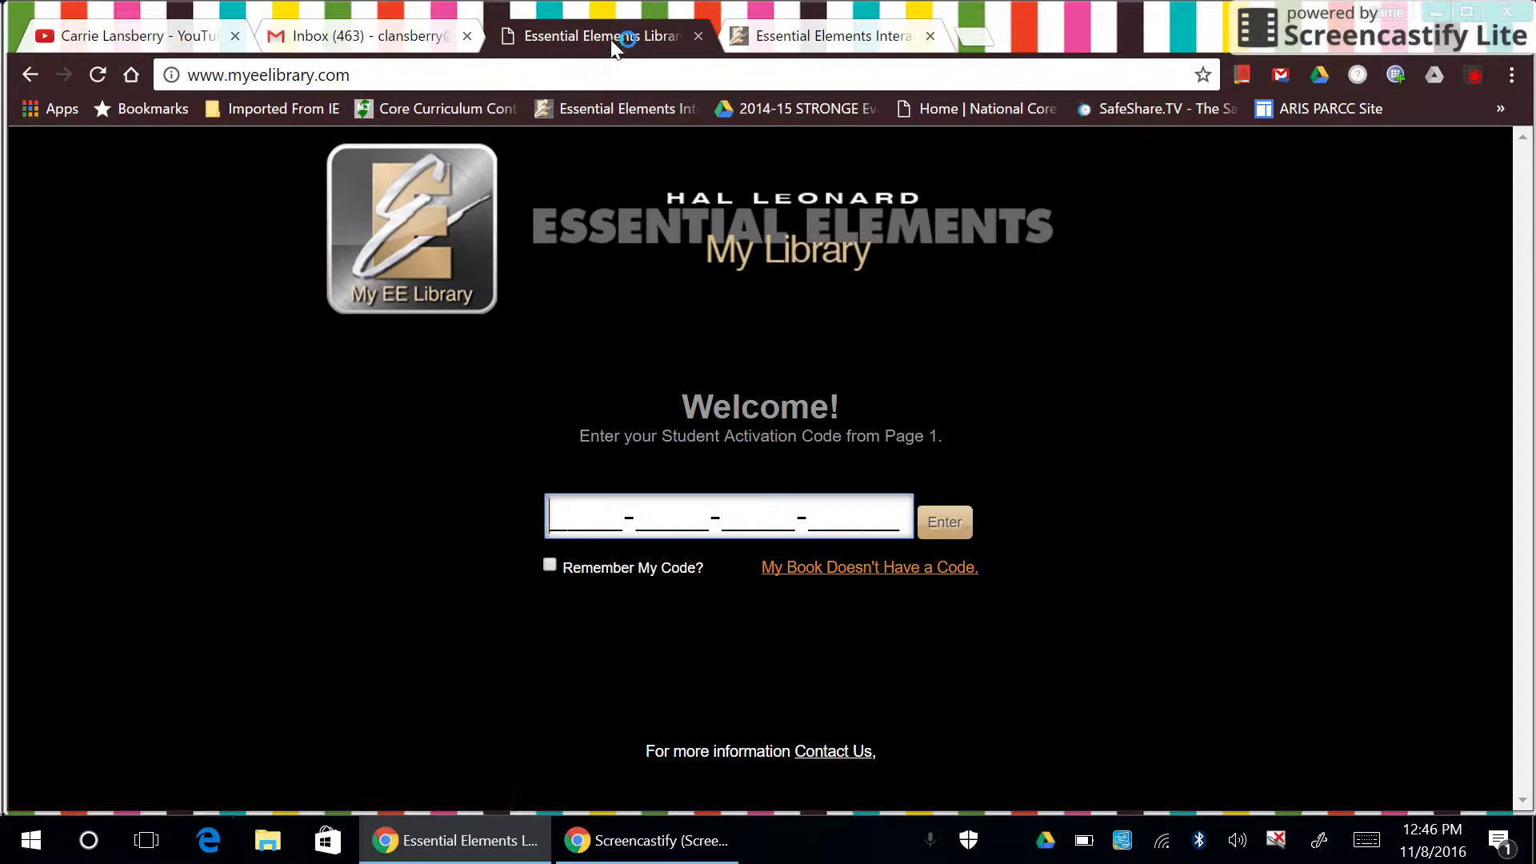
left_click(580, 516)
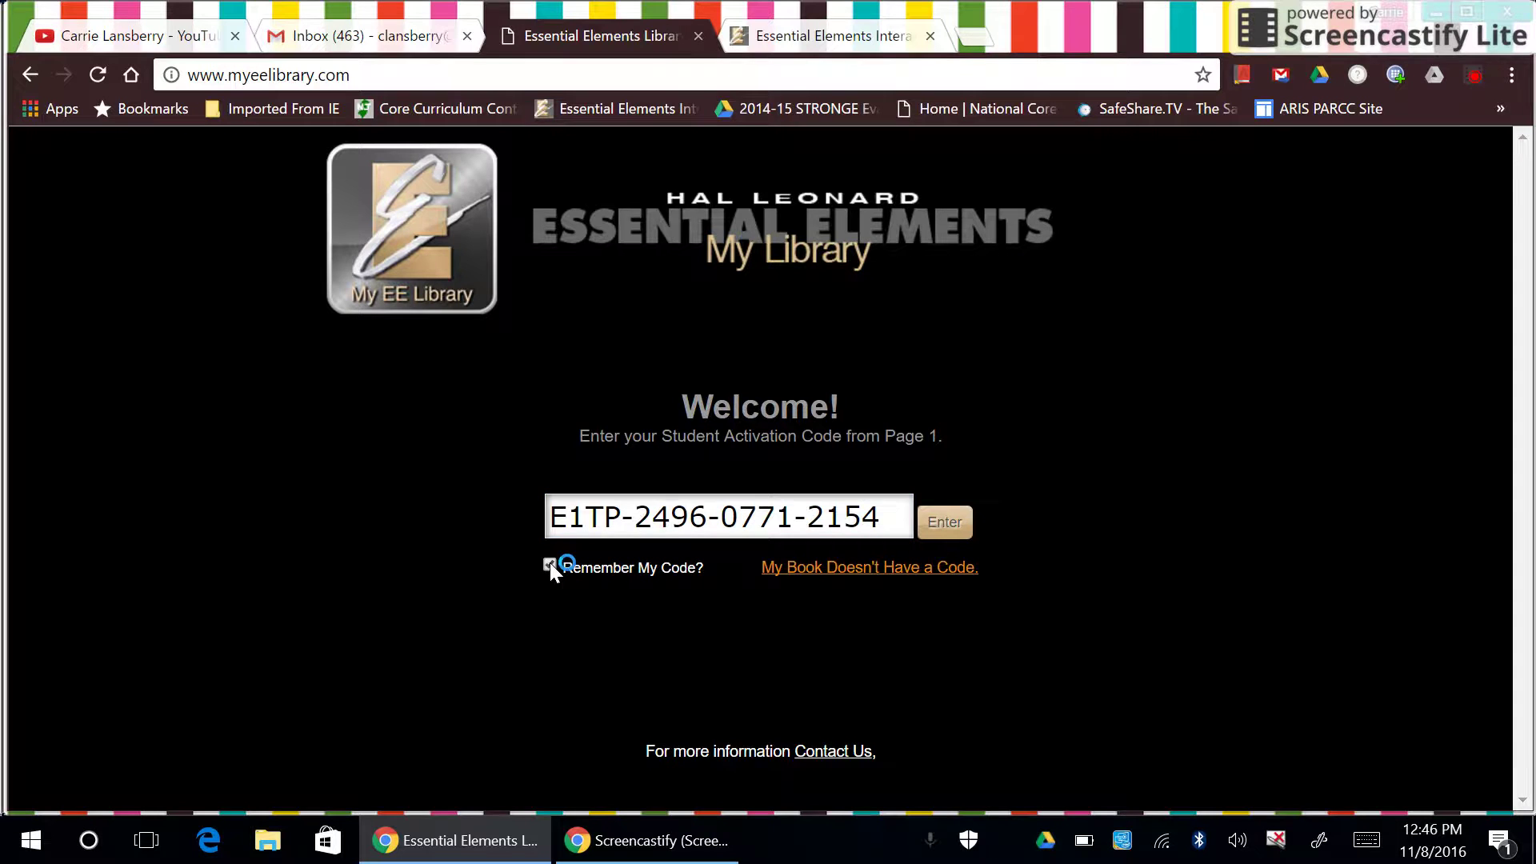
Submit the activation code to unlock the Trumpet Book 1 play-along song list.
left_click(944, 523)
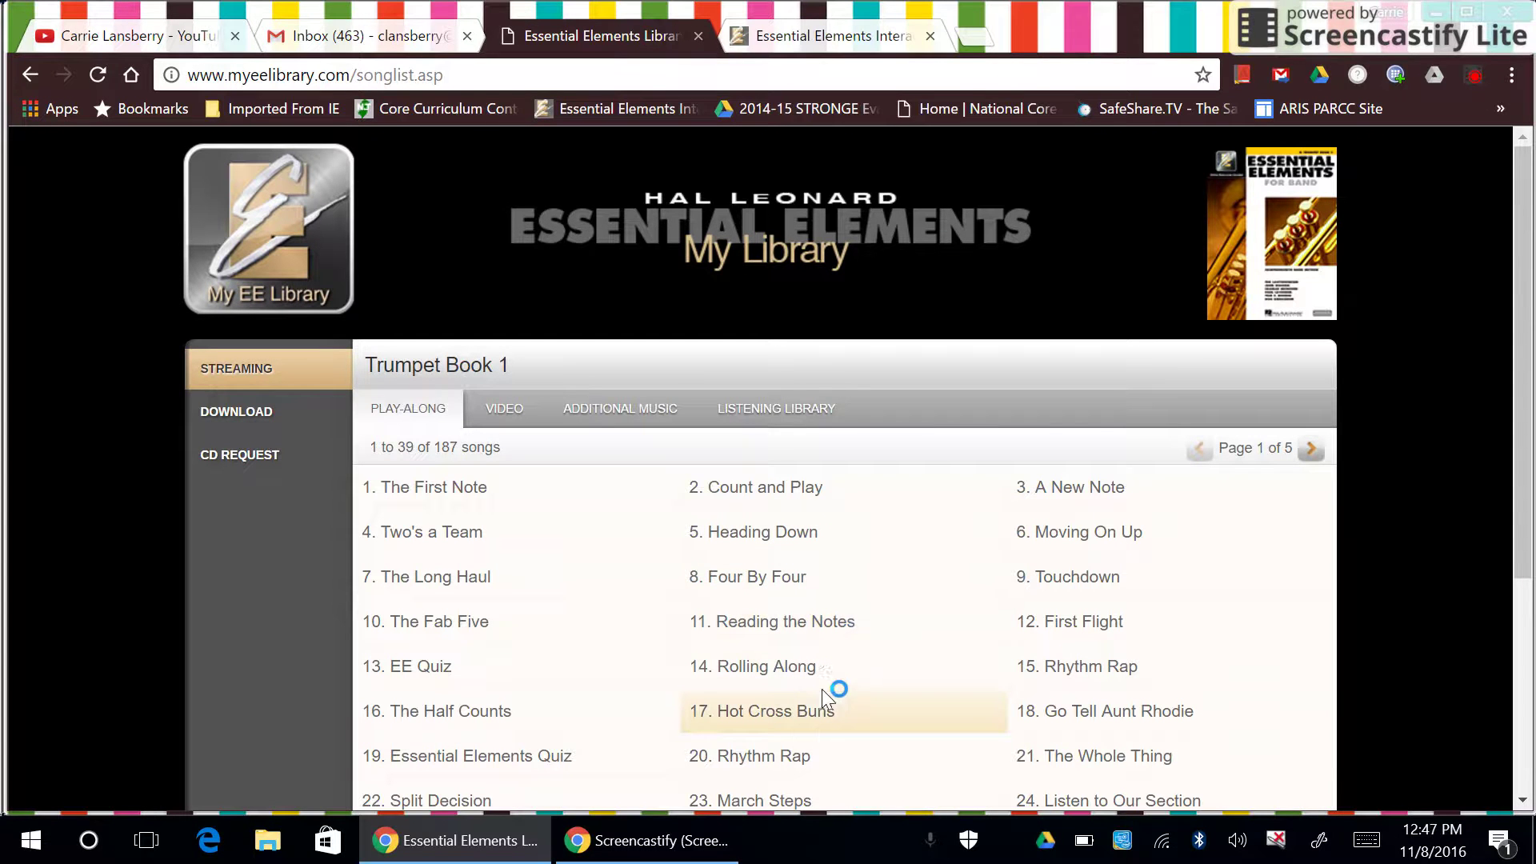
Bring up the audio player for exercise 17, Hot Cross Buns, and play it through.
left_click(757, 718)
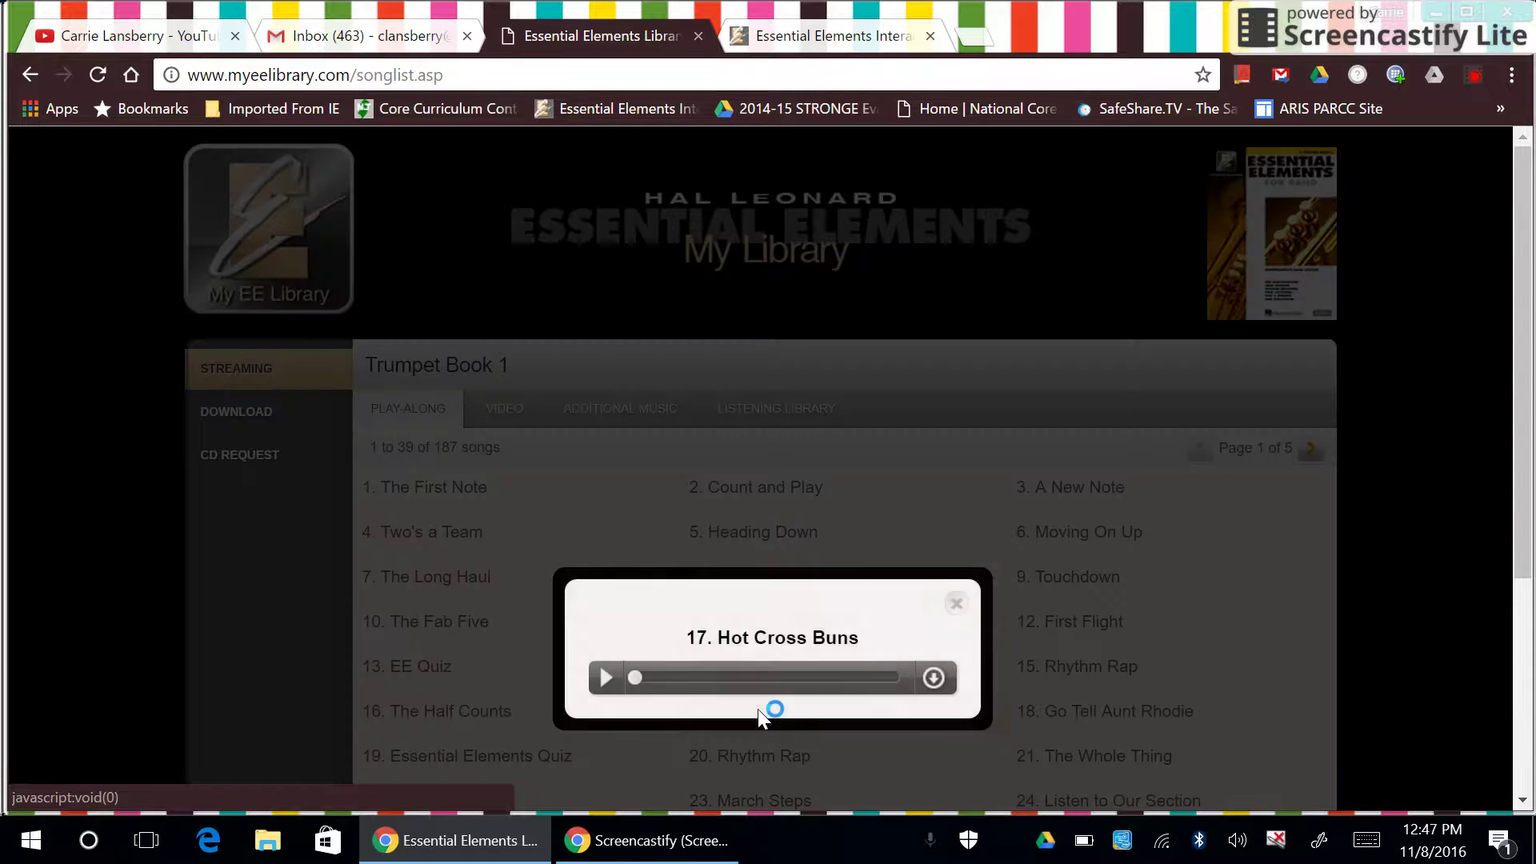